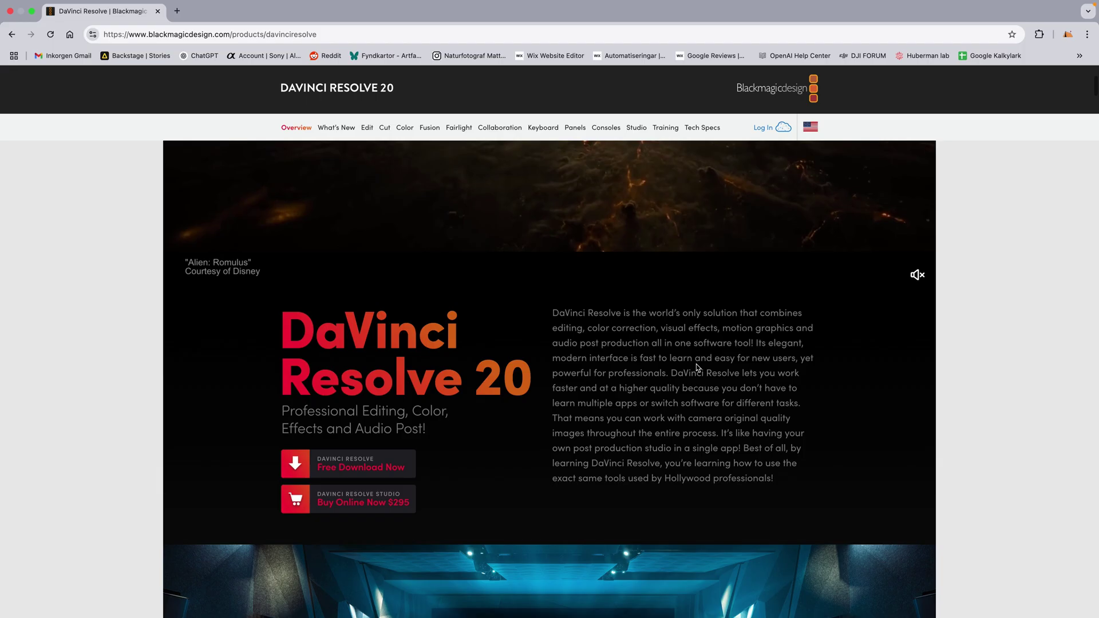
Step: Scroll the project list to reach the empty Simple Color Grading project
{"action": "scroll", "coordinate": [696, 364], "scroll_direction": "down", "scroll_amount": 2}
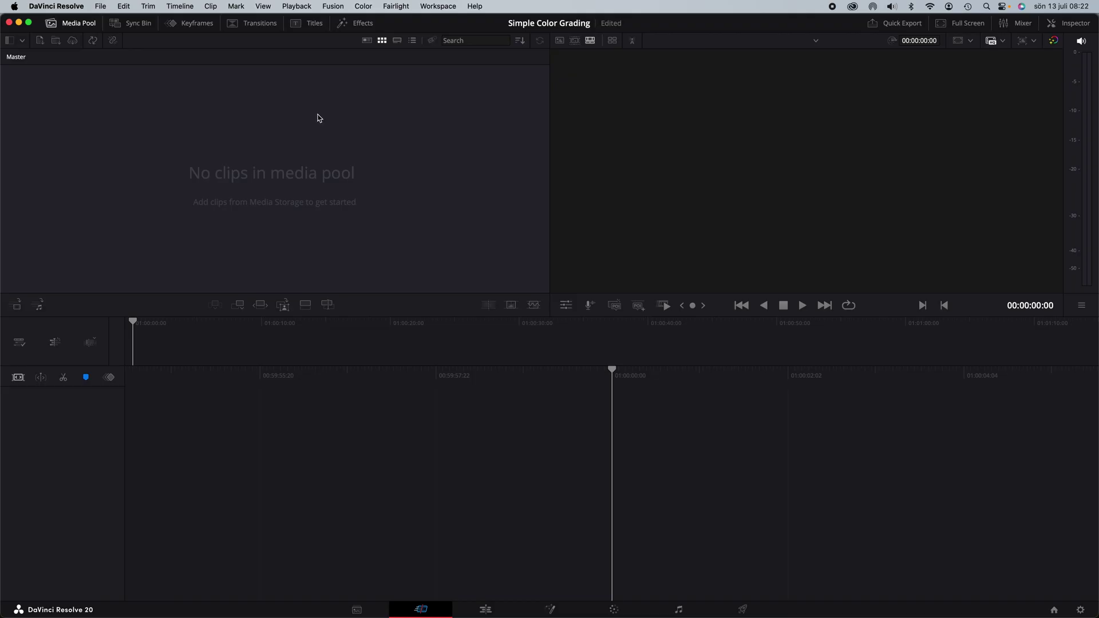
Step: Reset the workspace to its default layout, then import C0010.MP4 from the crow folder
{"action": "left_click", "coordinate": [437, 7]}
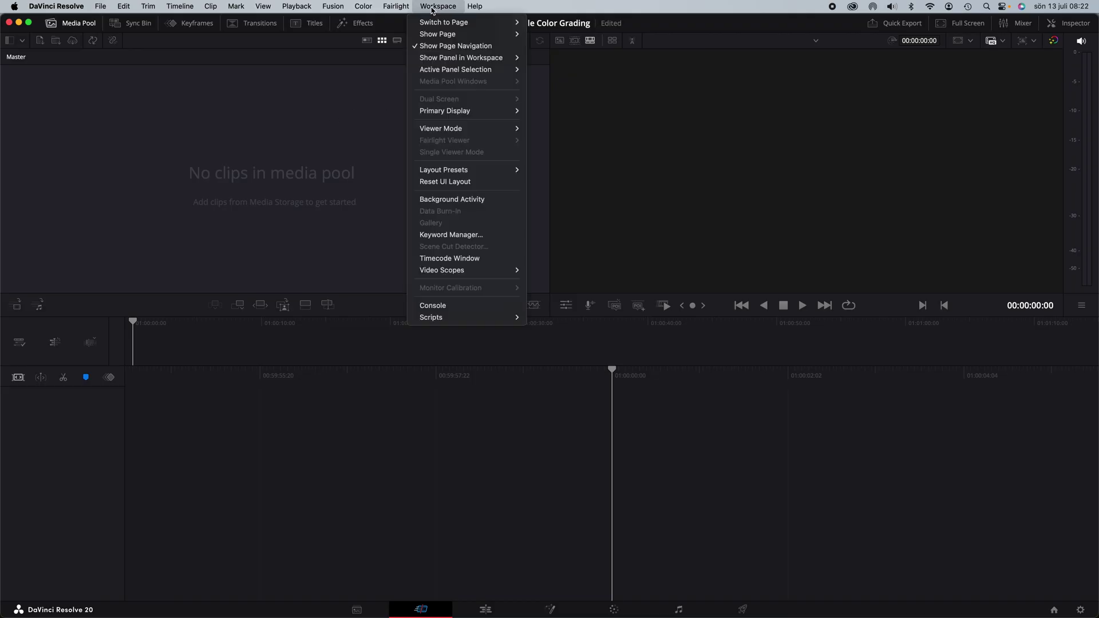
{"action": "left_click", "coordinate": [458, 183]}
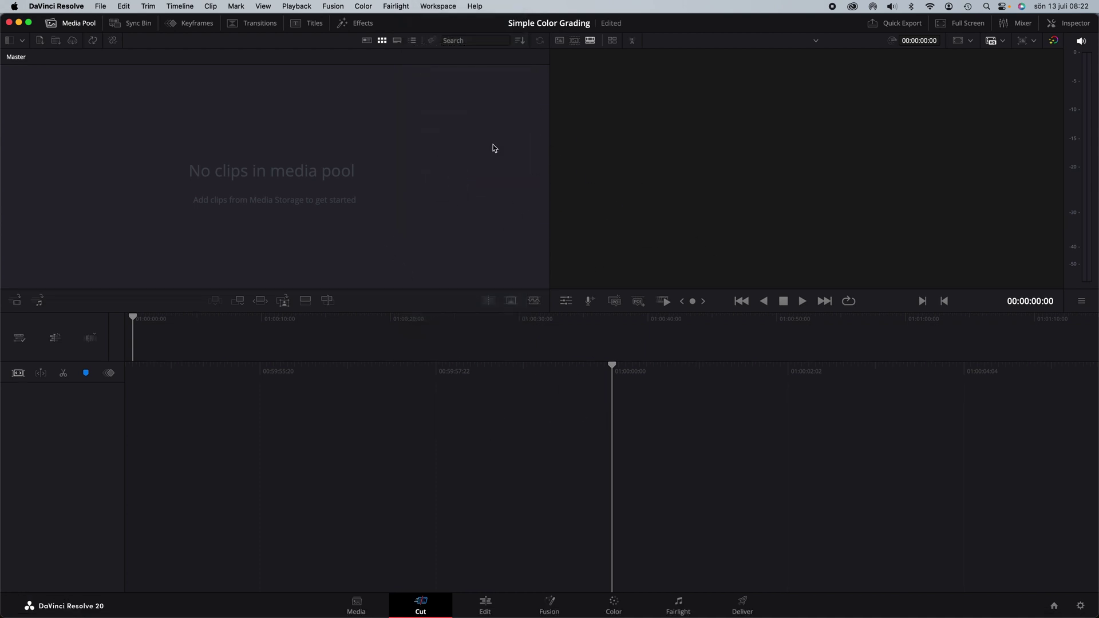
{"action": "left_click", "coordinate": [100, 8]}
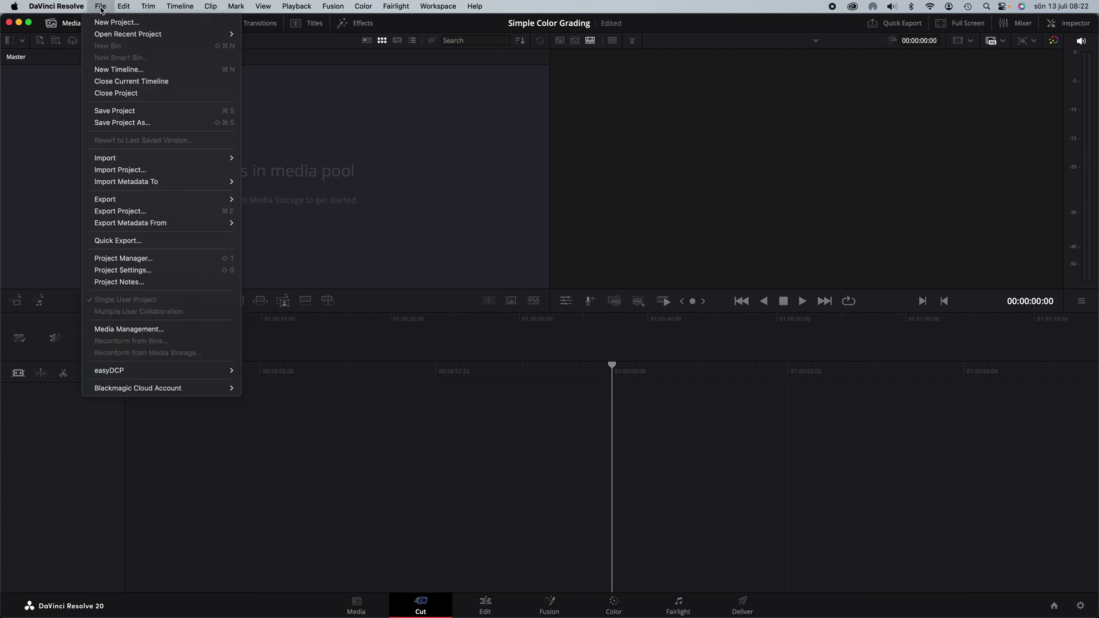
{"action": "mouse_move", "coordinate": [137, 162]}
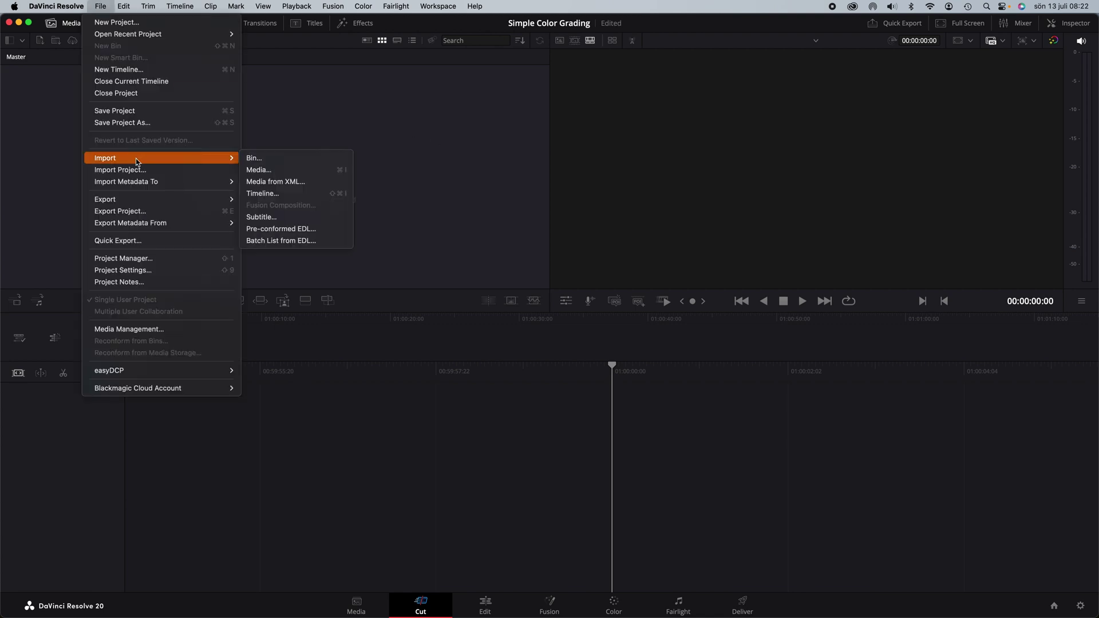
{"action": "left_click", "coordinate": [280, 171]}
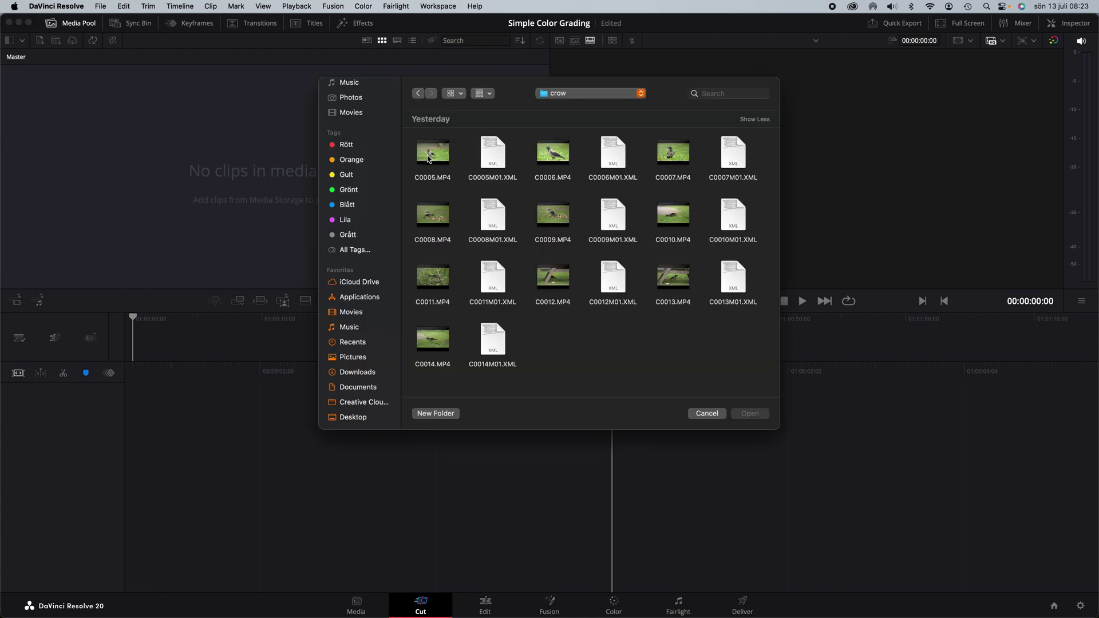
{"action": "left_click", "coordinate": [674, 215]}
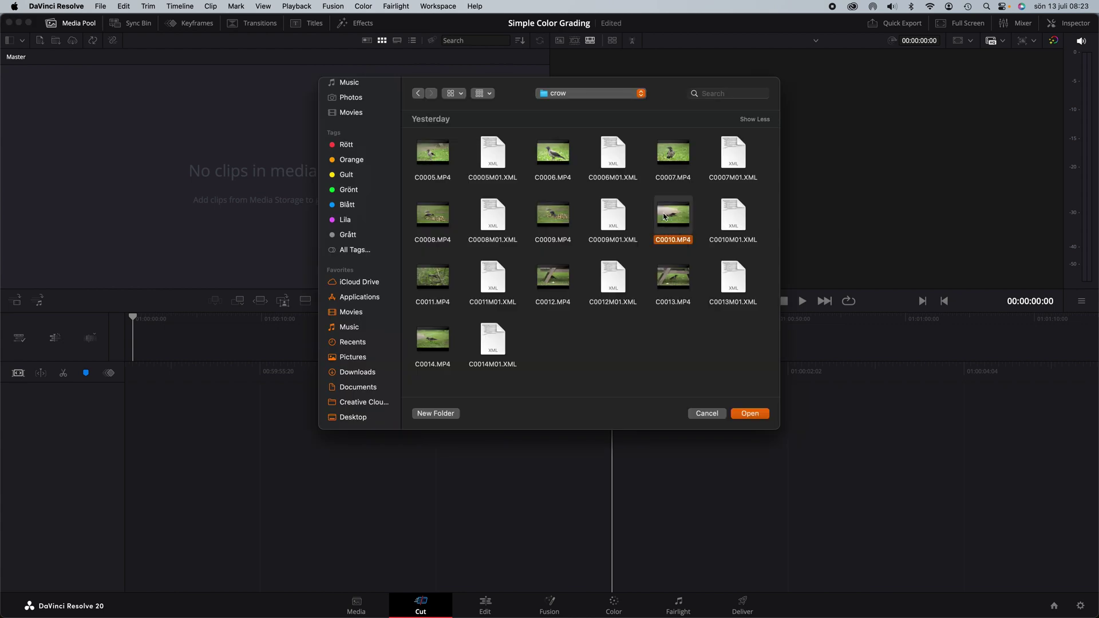
{"action": "left_click", "coordinate": [750, 413]}
Step: Place C0010.MP4 on Timeline 1, split it and delete the opening part
{"action": "left_click_drag", "start_coordinate": [38, 86], "coordinate": [206, 356]}
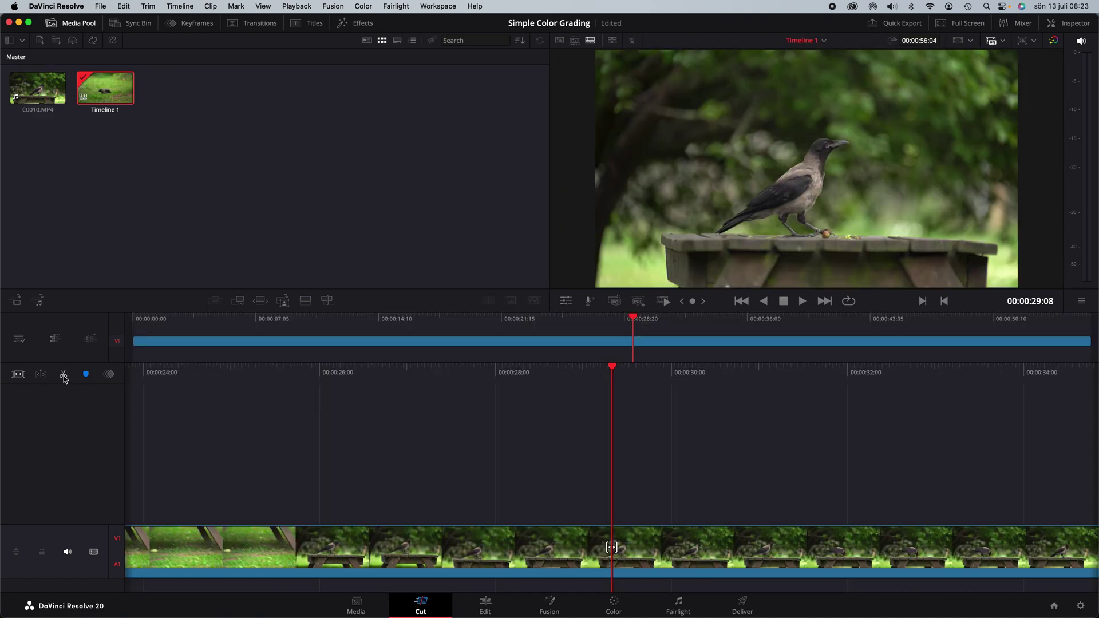
{"action": "left_click", "coordinate": [63, 374]}
{"action": "left_click", "coordinate": [508, 346]}
{"action": "key", "text": "BackSpace"}
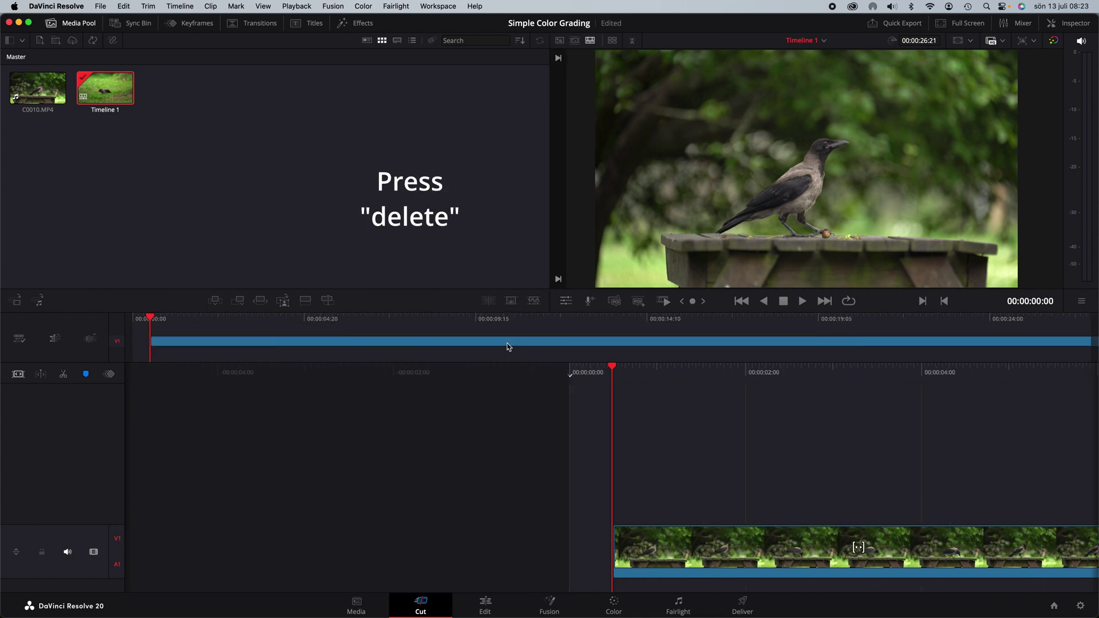
Step: Trim the clip's end at 00:00:17:02
{"action": "left_click_drag", "start_coordinate": [136, 321], "coordinate": [741, 344]}
{"action": "key", "text": "shift+]"}
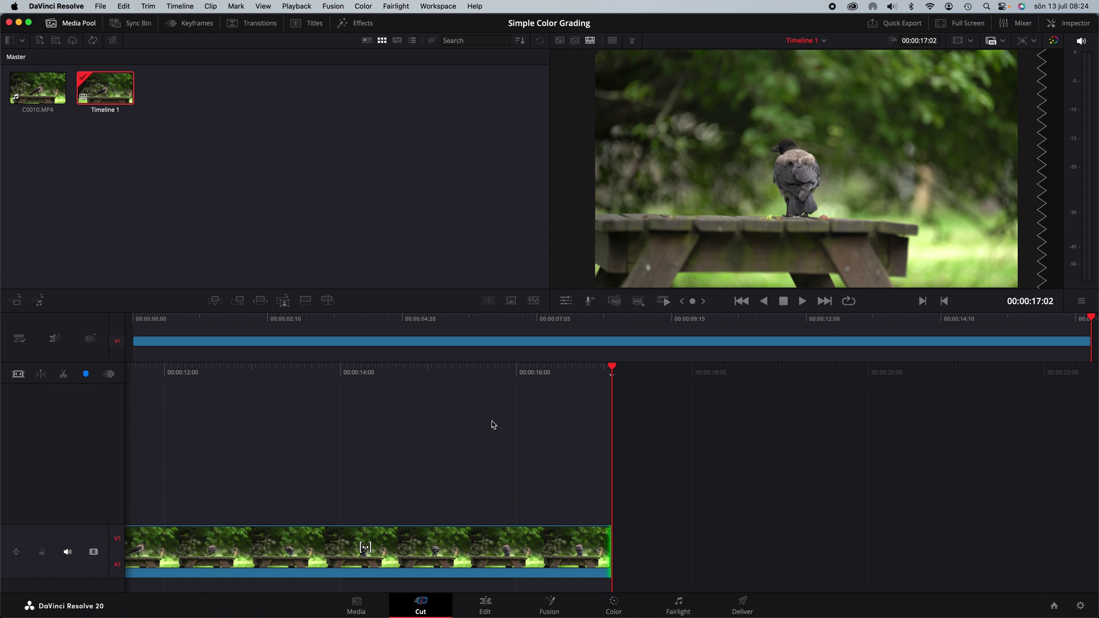
{"action": "left_click", "coordinate": [613, 606]}
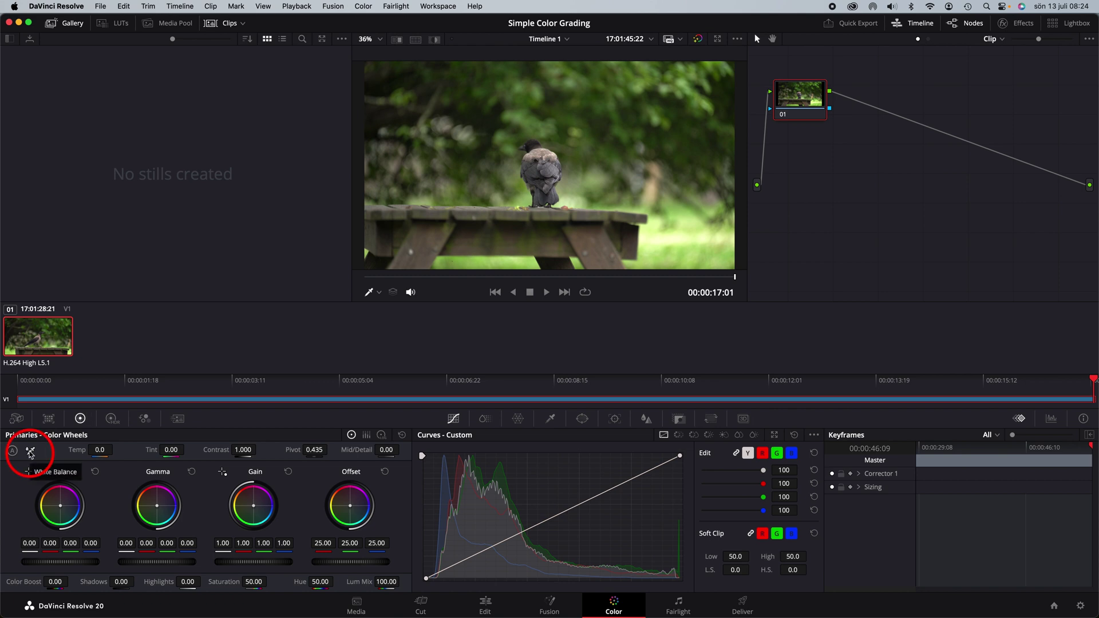
Step: White-balance from a neutral point at 00:00:06:06, giving Temp -1091.1 and Tint 65.28
{"action": "left_click", "coordinate": [31, 452]}
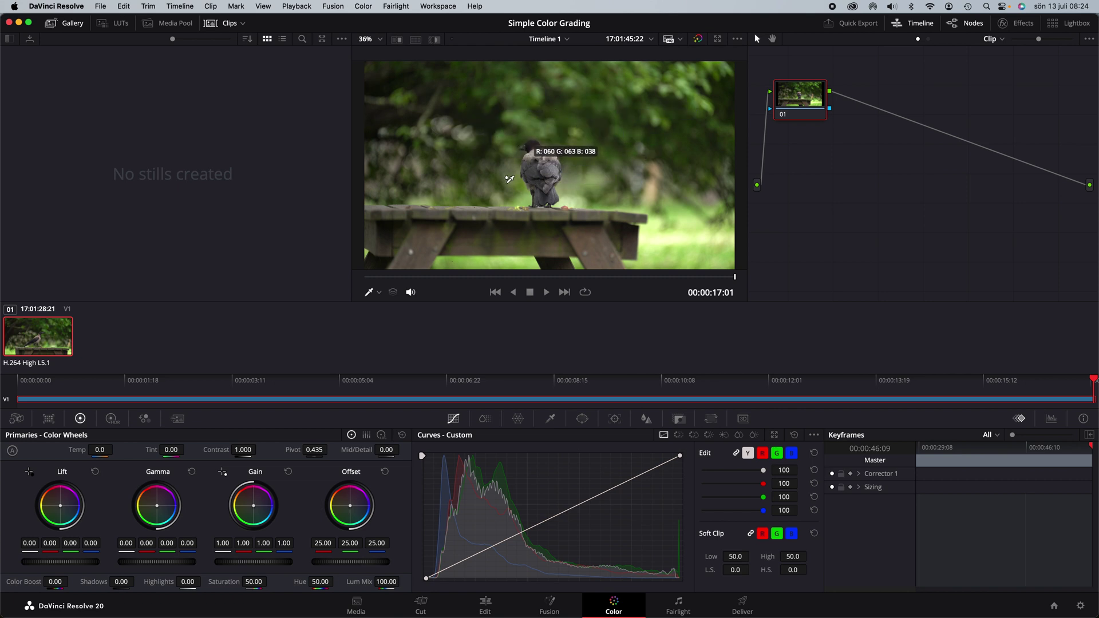
{"action": "left_click", "coordinate": [421, 284]}
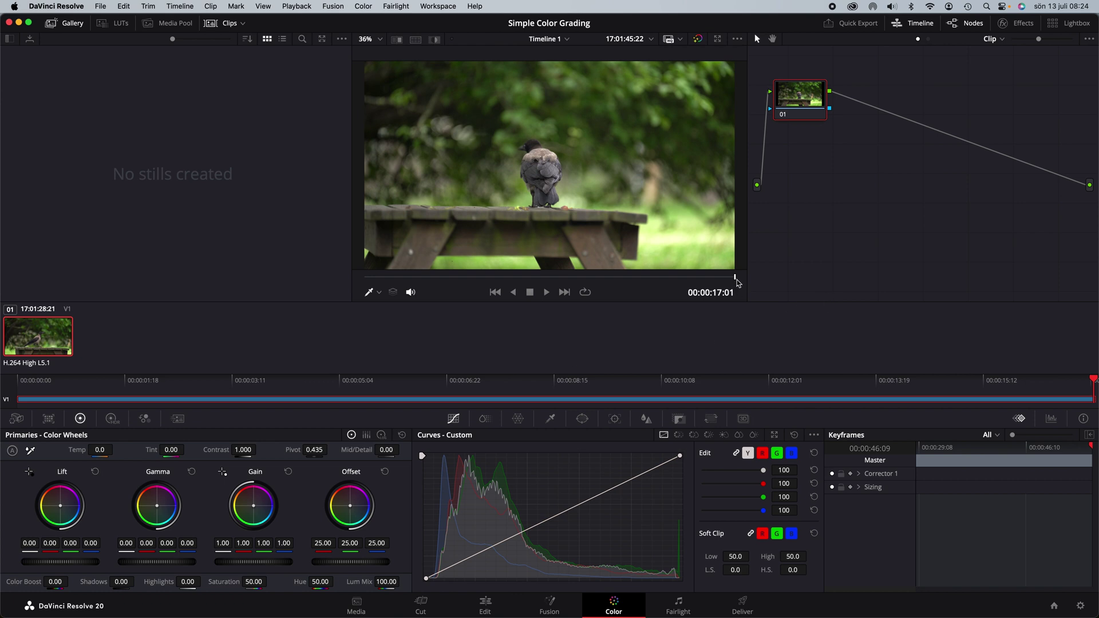
{"action": "left_click_drag", "start_coordinate": [729, 280], "coordinate": [501, 283]}
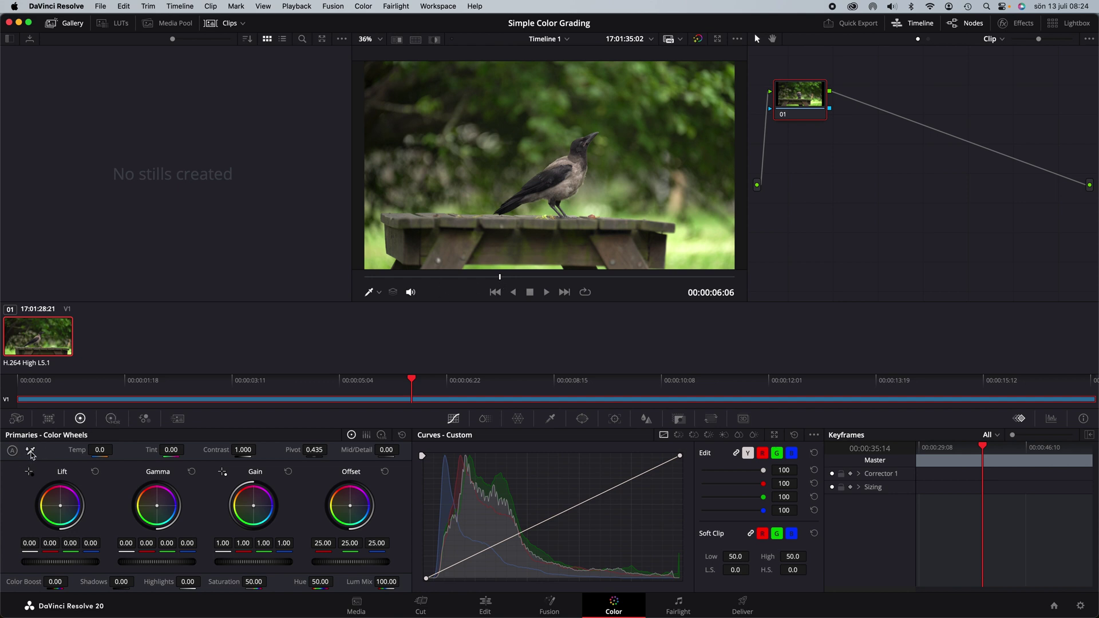
{"action": "left_click", "coordinate": [31, 453]}
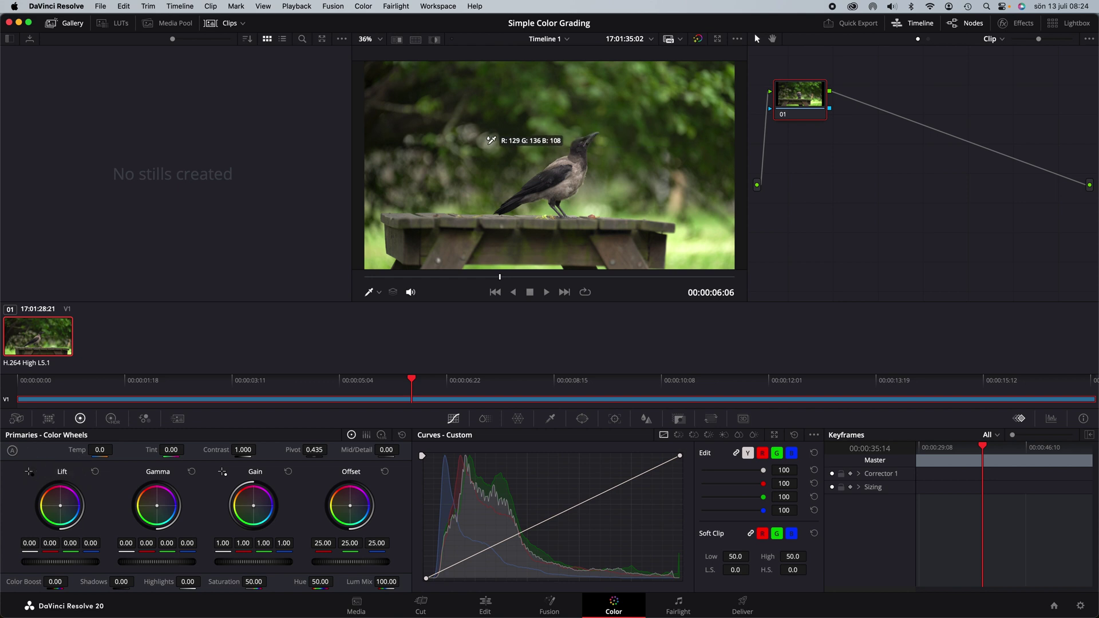
{"action": "left_click", "coordinate": [488, 143]}
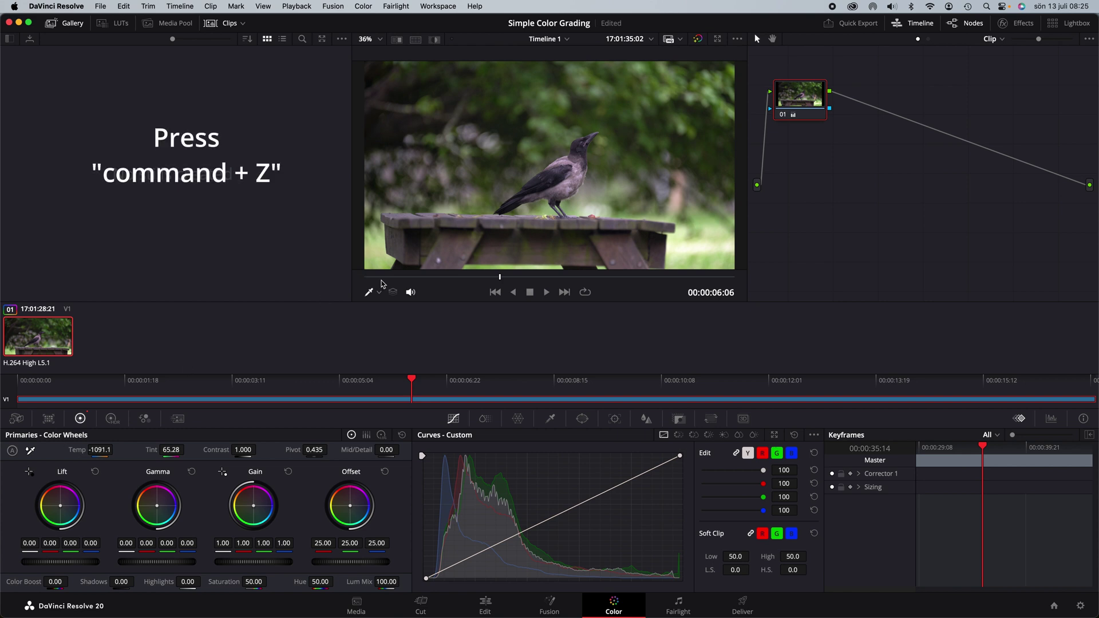
Step: Undo the white balance, keep Temp at 0 and raise Tint to 27.00
{"action": "key", "text": "super+z"}
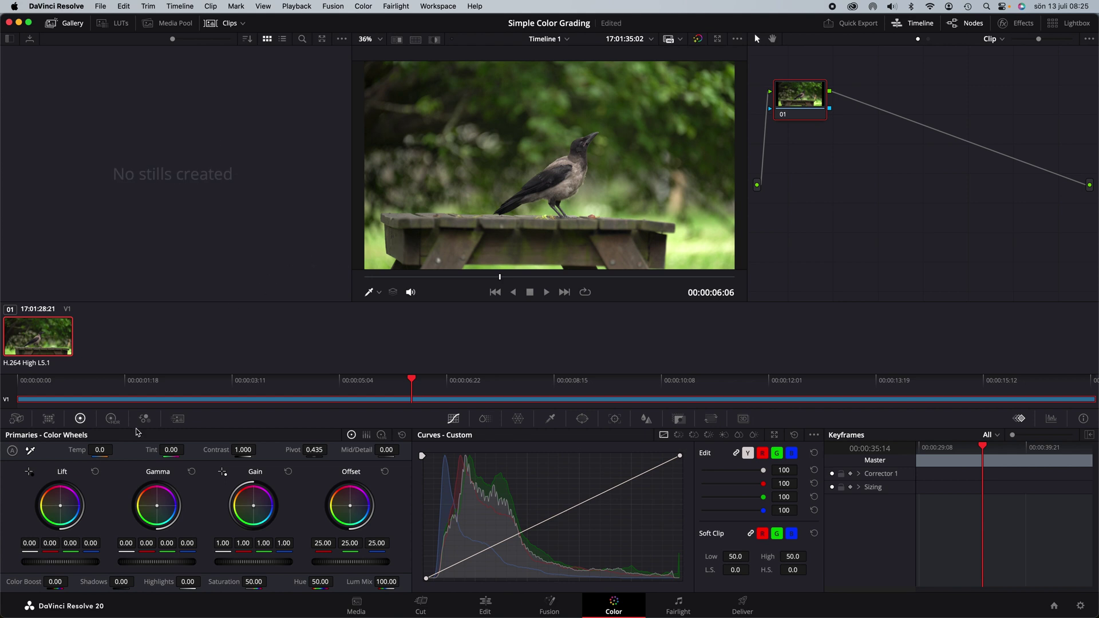
{"action": "left_click", "coordinate": [77, 453]}
{"action": "left_click", "coordinate": [156, 455]}
{"action": "mouse_move", "coordinate": [100, 450]}
{"action": "left_mouse_down"}
{"action": "mouse_move", "coordinate": [116, 450]}
{"action": "mouse_move", "coordinate": [100, 449]}
{"action": "left_mouse_up"}
{"action": "left_click_drag", "start_coordinate": [172, 449], "coordinate": [195, 449]}
Step: Save the project and set the Lift wheel to -0.01 and Gamma to -0.02
{"action": "key", "text": "super+s"}
{"action": "left_click", "coordinate": [67, 564]}
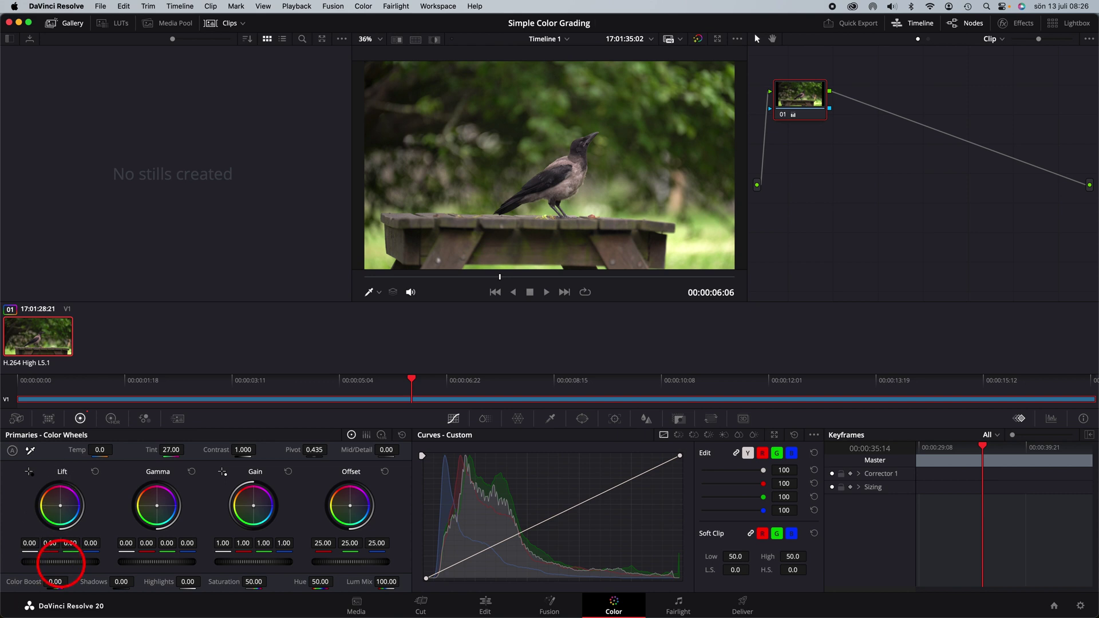
{"action": "left_click_drag", "start_coordinate": [60, 562], "coordinate": [65, 562]}
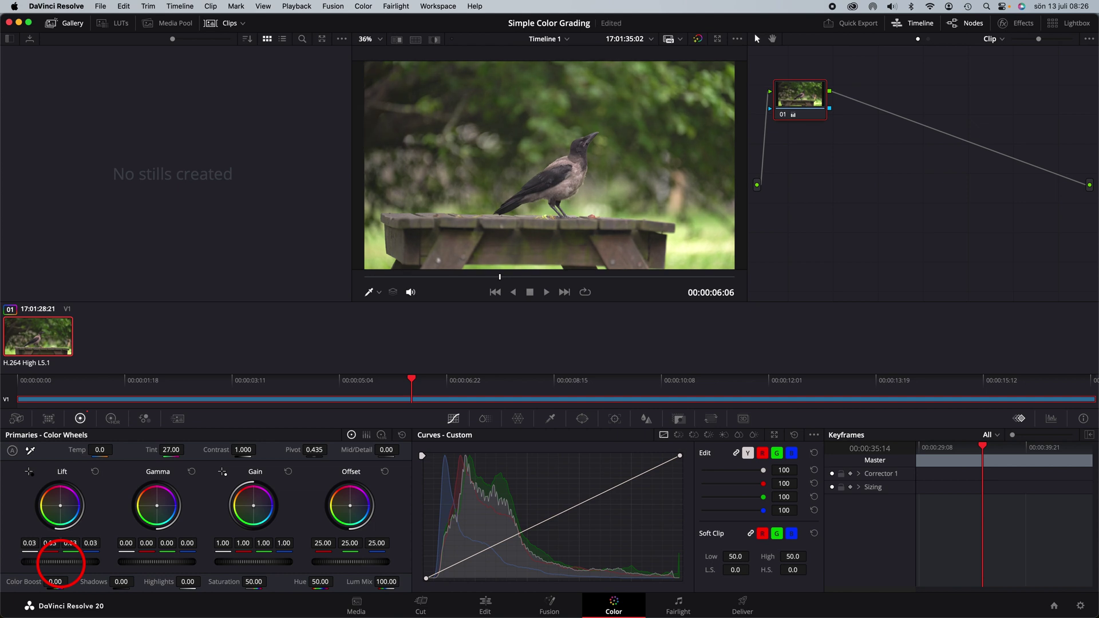
{"action": "left_click_drag", "start_coordinate": [60, 562], "coordinate": [60, 562]}
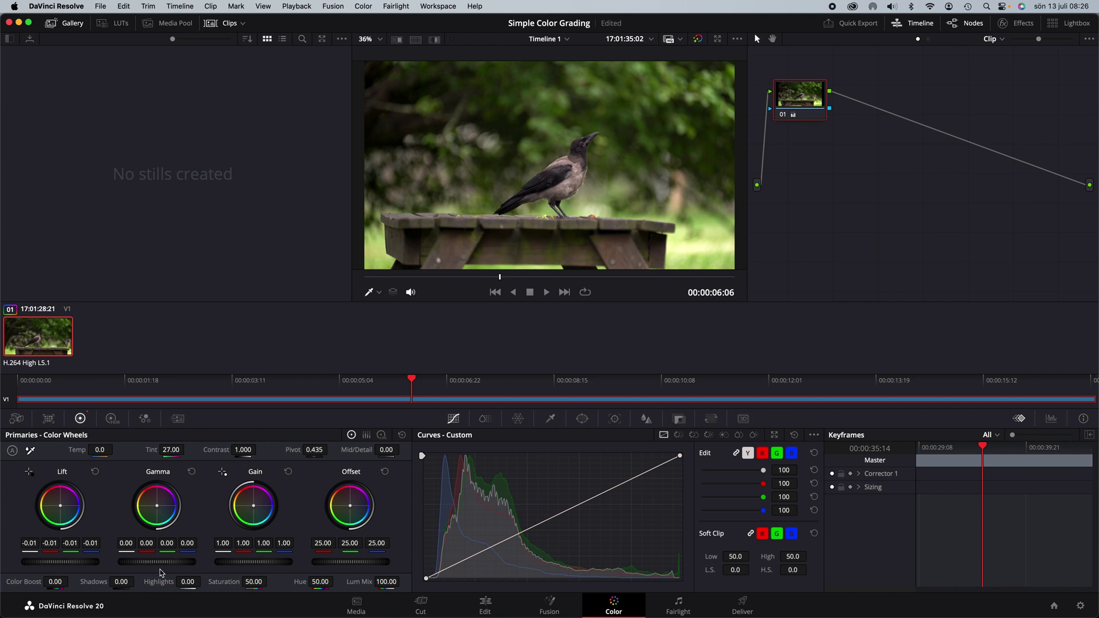
{"action": "left_click_drag", "start_coordinate": [158, 565], "coordinate": [156, 565]}
{"action": "left_click_drag", "start_coordinate": [158, 563], "coordinate": [173, 565]}
{"action": "left_click_drag", "start_coordinate": [248, 567], "coordinate": [248, 566]}
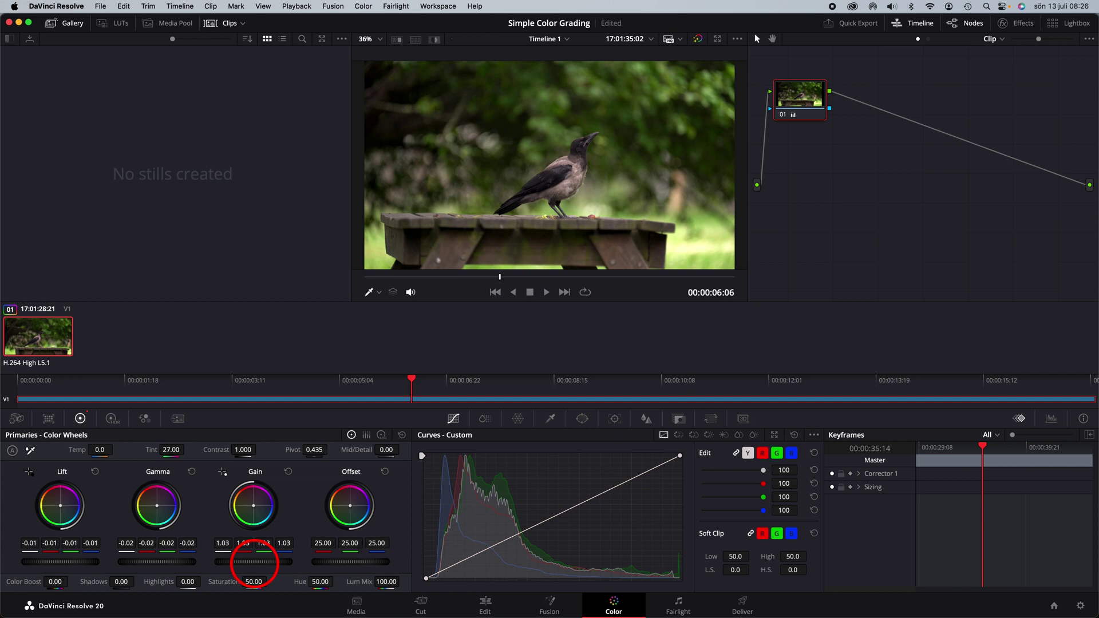
Step: Set the Gain wheel to 1.05 and Offset to 24.30
{"action": "left_click_drag", "start_coordinate": [254, 563], "coordinate": [234, 566]}
{"action": "left_click_drag", "start_coordinate": [360, 566], "coordinate": [359, 565]}
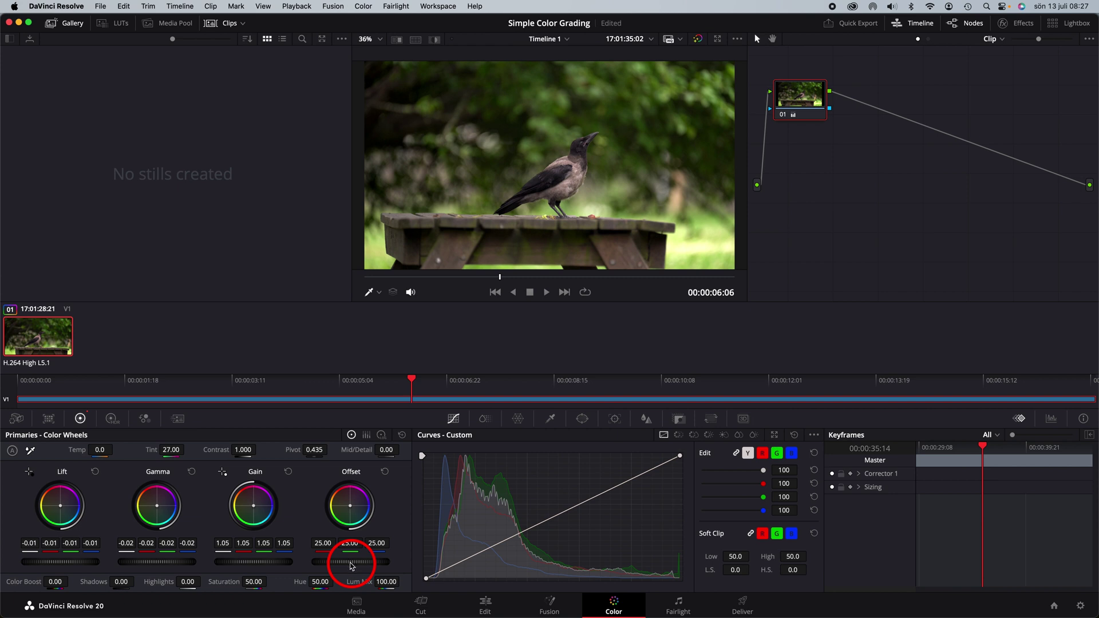
{"action": "left_click_drag", "start_coordinate": [351, 563], "coordinate": [350, 562]}
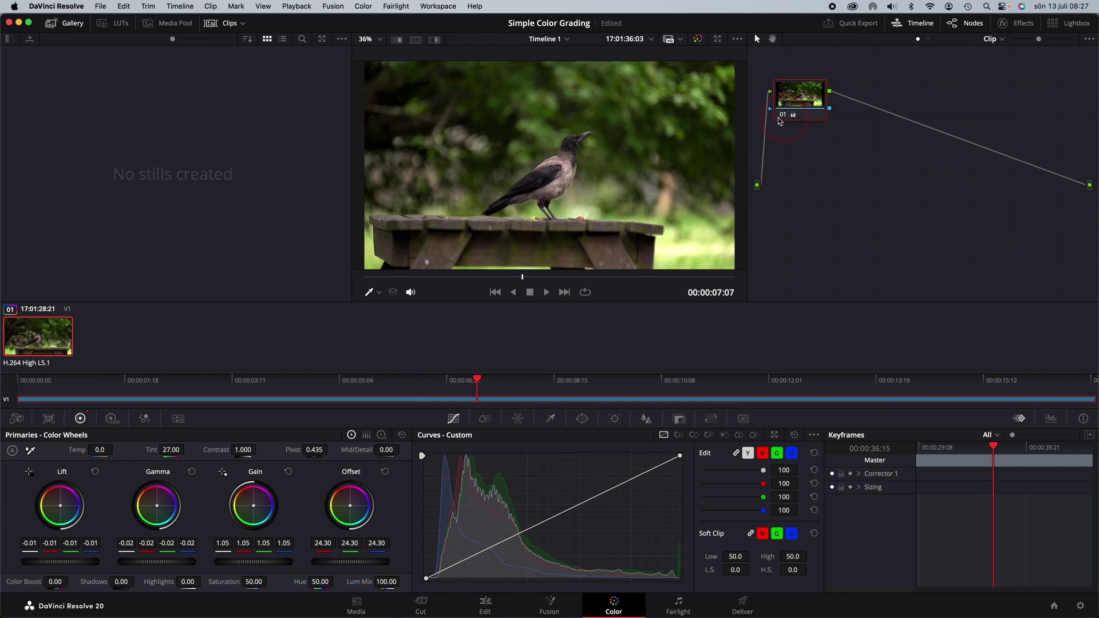
Step: Enter 60 in the Saturation field so it reads 60.00
{"action": "left_click", "coordinate": [783, 116]}
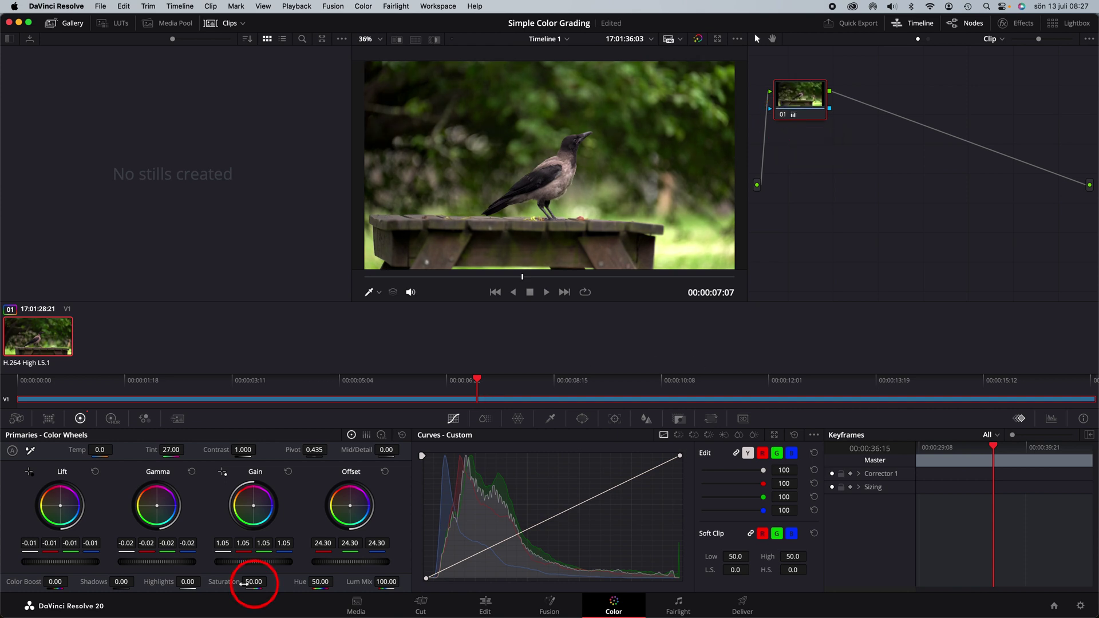
{"action": "double_click", "coordinate": [255, 582]}
{"action": "type", "text": "60"}
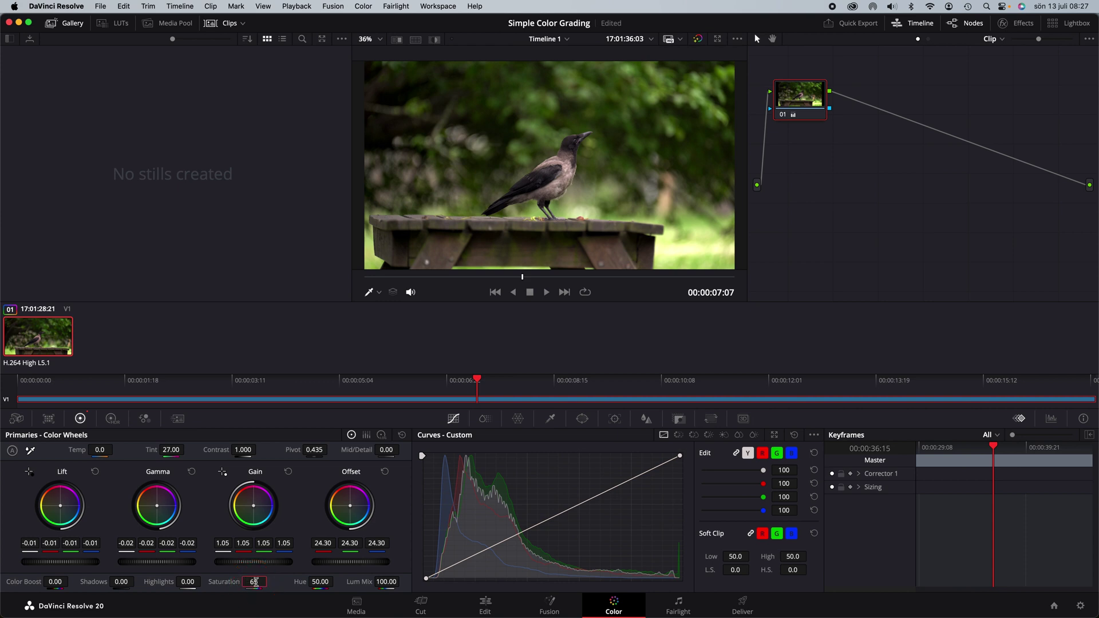
{"action": "key", "text": "Return"}
{"action": "mouse_move", "coordinate": [523, 279]}
{"action": "left_mouse_down"}
{"action": "mouse_move", "coordinate": [556, 280]}
{"action": "mouse_move", "coordinate": [543, 279]}
{"action": "left_mouse_up"}
{"action": "left_click", "coordinate": [255, 582]}
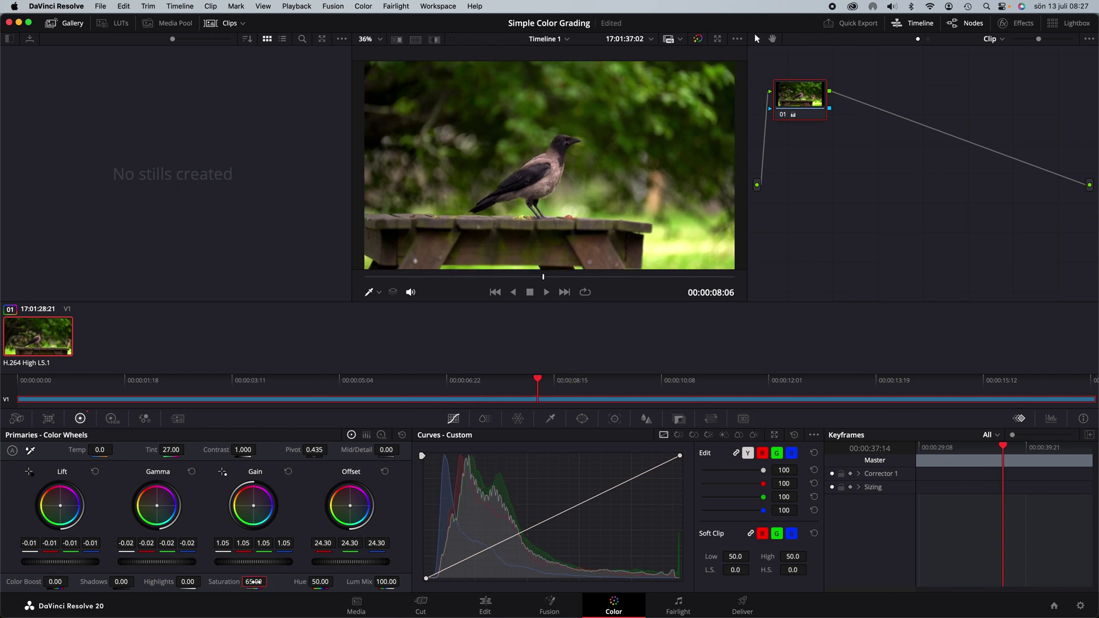
{"action": "type", "text": "60"}
{"action": "key", "text": "Return"}
Step: In the Blur palette, lower the Radius to 0.47
{"action": "left_click", "coordinate": [648, 419]}
{"action": "left_click", "coordinate": [649, 419]}
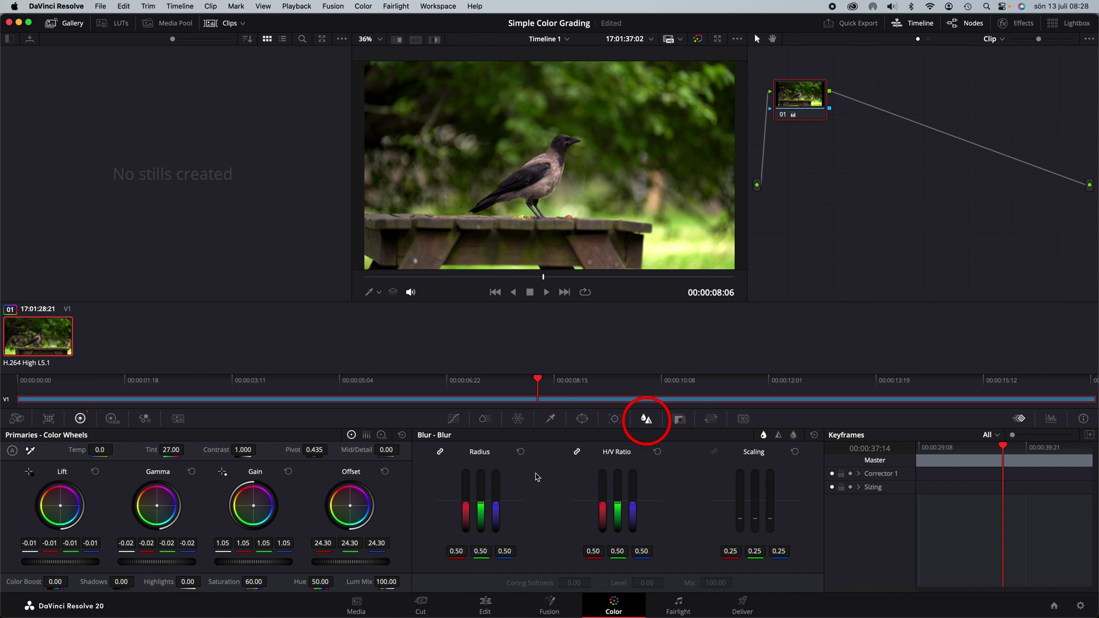
{"action": "left_click_drag", "start_coordinate": [464, 494], "coordinate": [464, 498]}
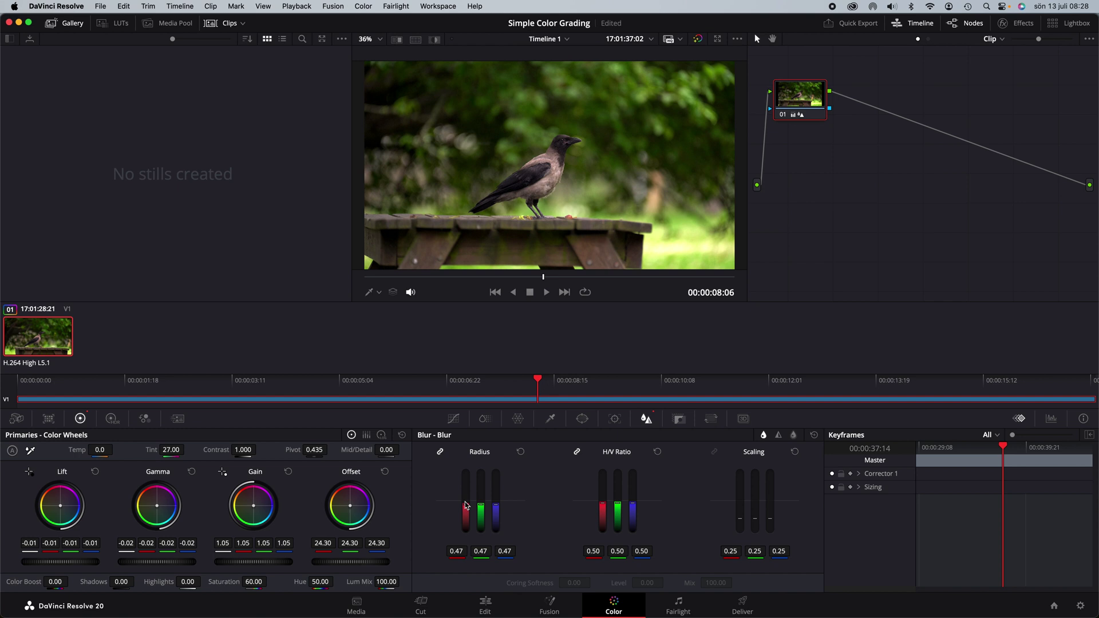
{"action": "left_click_drag", "start_coordinate": [466, 506], "coordinate": [466, 511]}
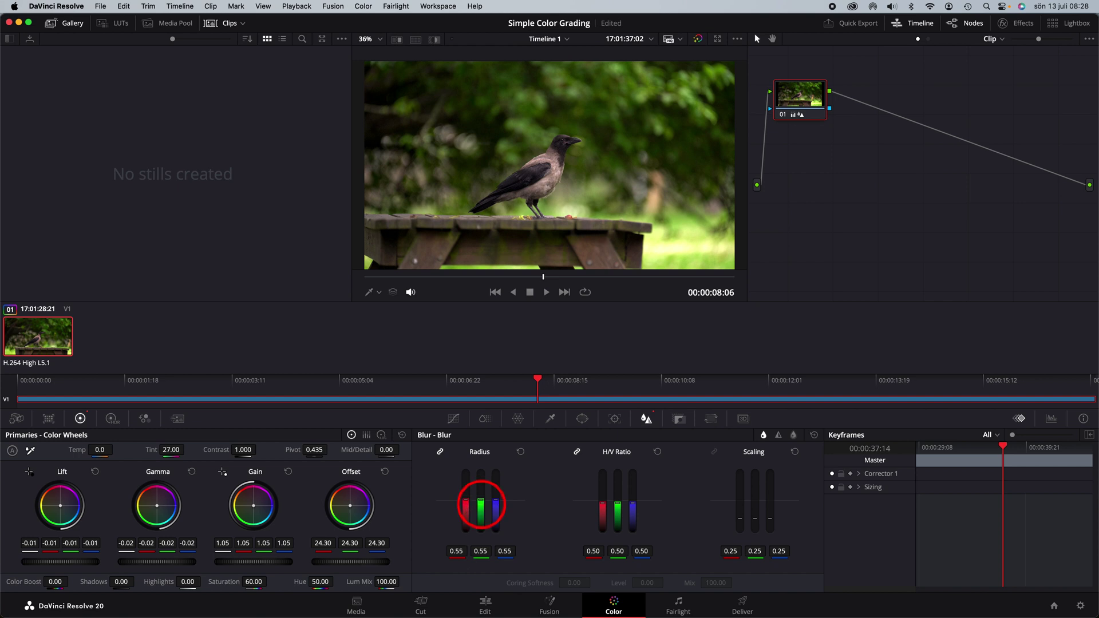
{"action": "left_click", "coordinate": [464, 554]}
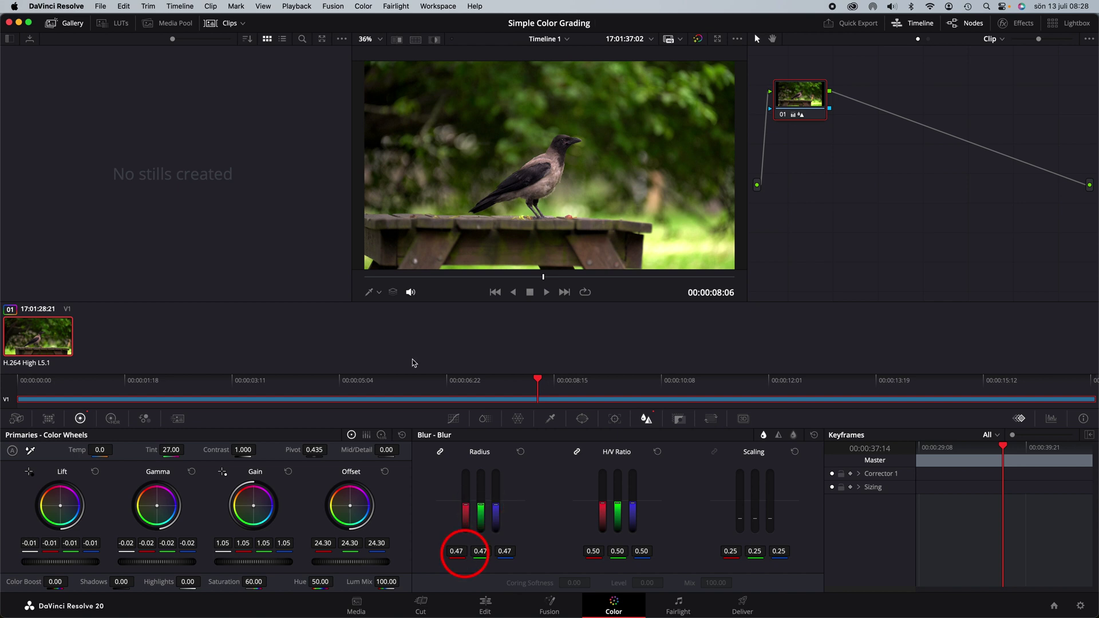
Step: Toggle node 01 off and on to compare the grade with the original
{"action": "left_click", "coordinate": [783, 115]}
{"action": "left_click", "coordinate": [783, 115]}
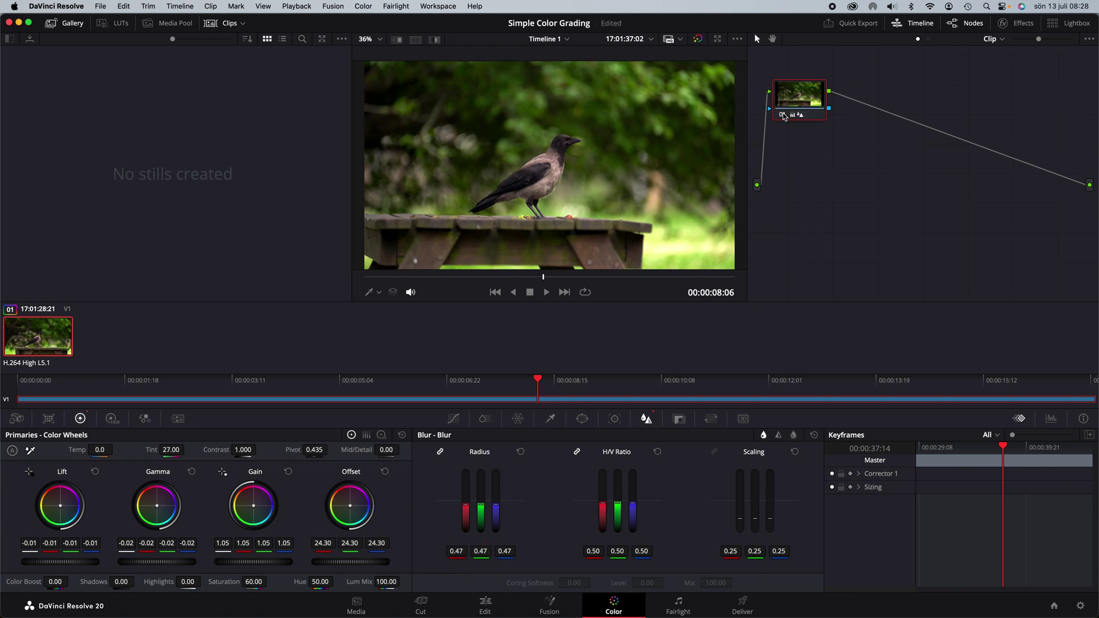
{"action": "left_click", "coordinate": [783, 115]}
{"action": "left_click", "coordinate": [783, 115]}
Step: Quick-export with the H.264 Master preset, saving the file as Crow.mov
{"action": "left_click", "coordinate": [858, 26]}
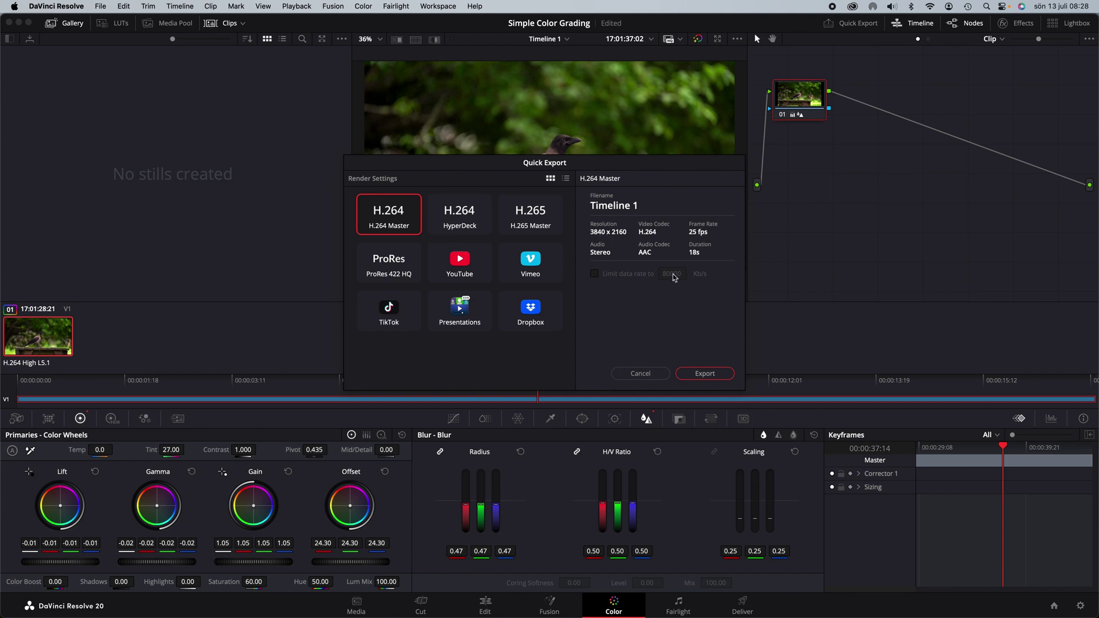
{"action": "left_click", "coordinate": [705, 374]}
{"action": "type", "text": "Crow"}
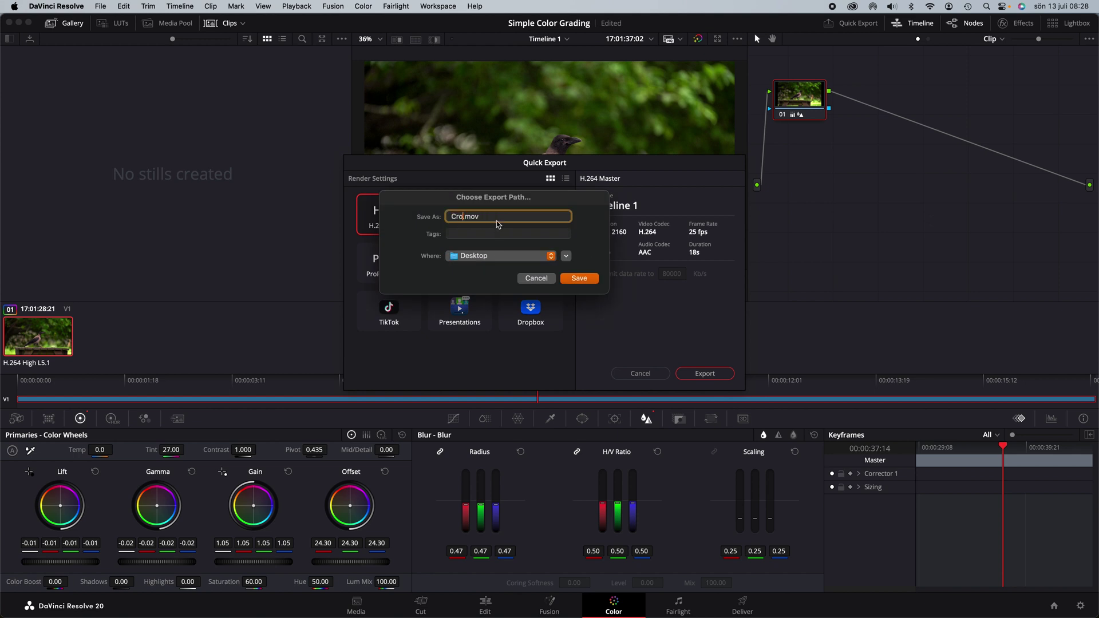
{"action": "key", "text": "Return"}
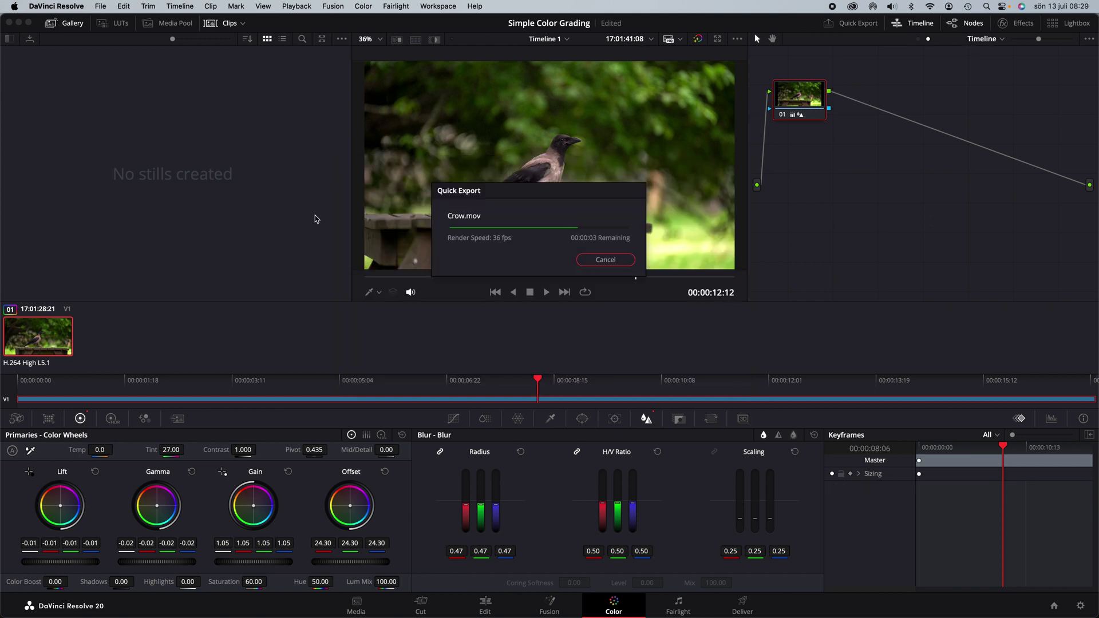